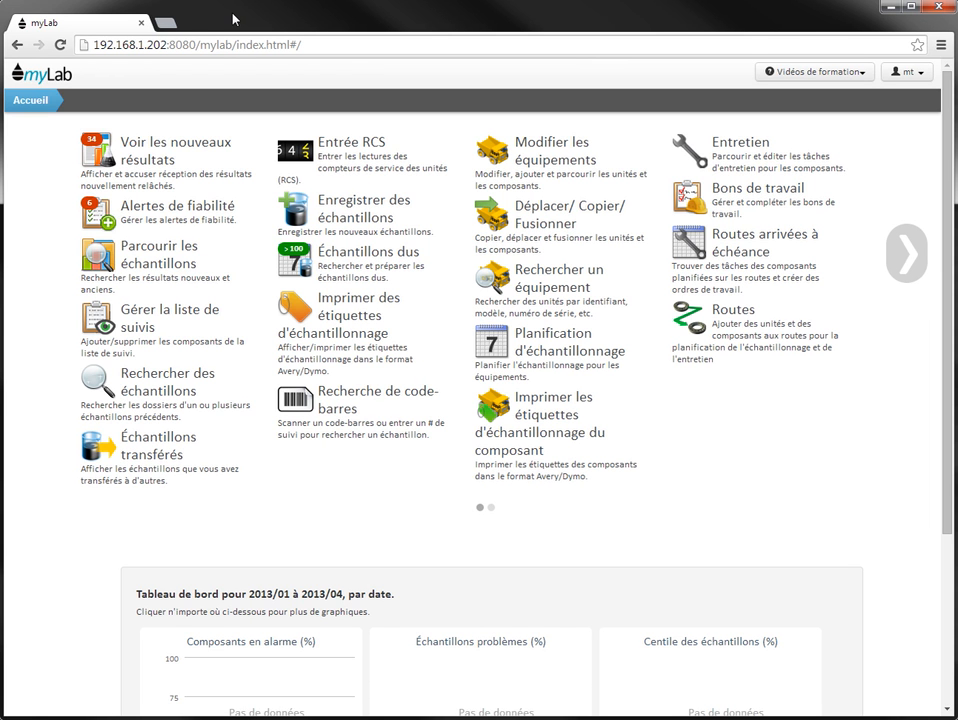
# Step: Start a new unit for client MYLAB TEST 1 in the equipment editor and set its unit ID to D0555
pyautogui.click(538, 155)
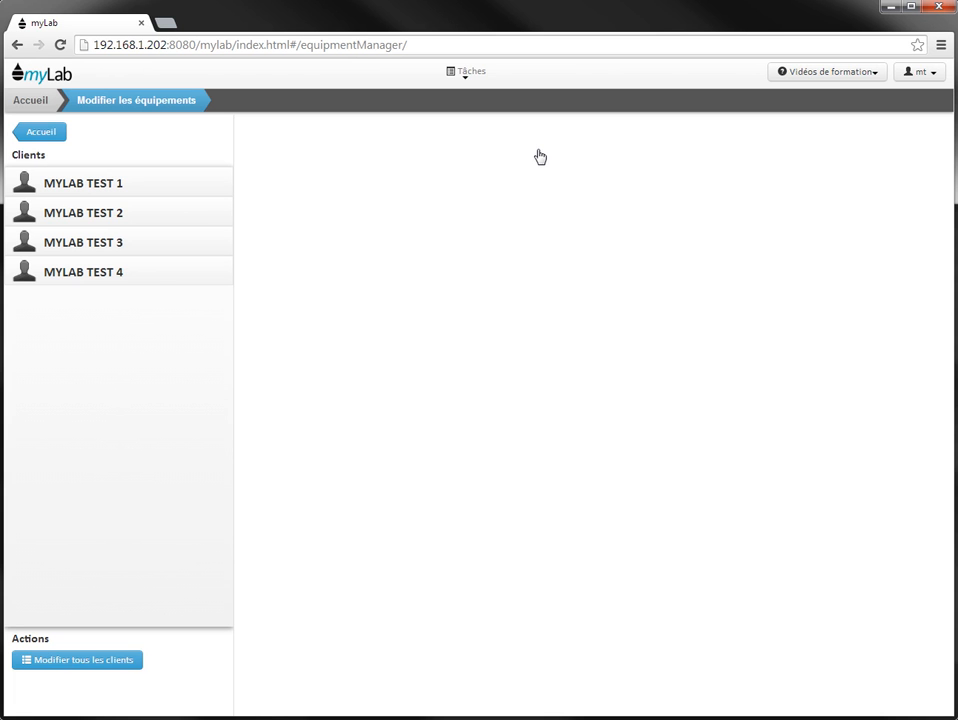
pyautogui.click(58, 184)
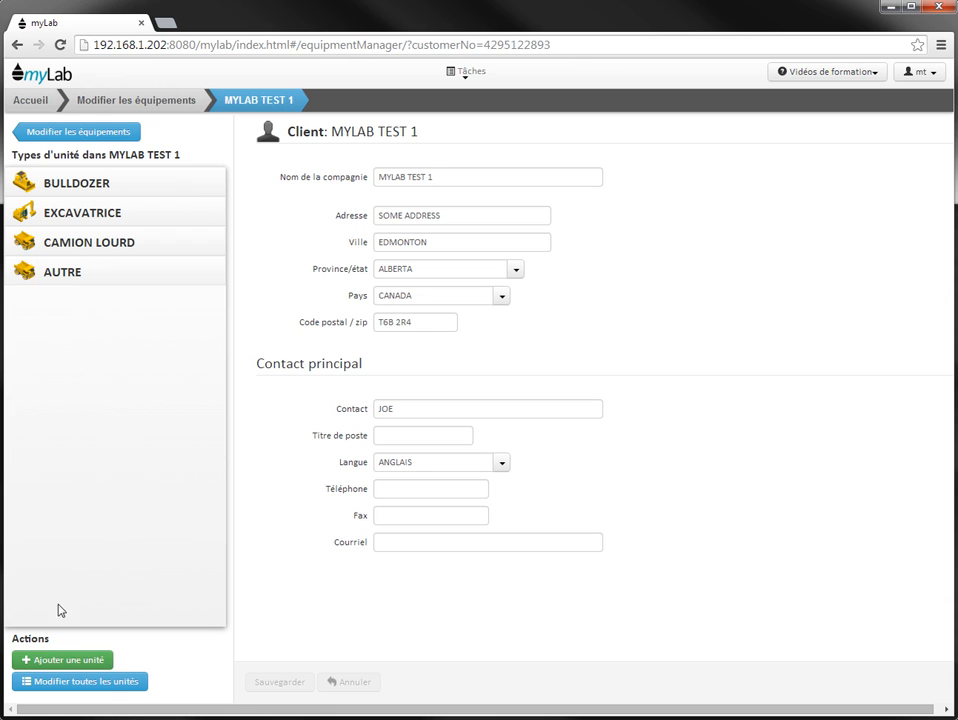
pyautogui.click(68, 666)
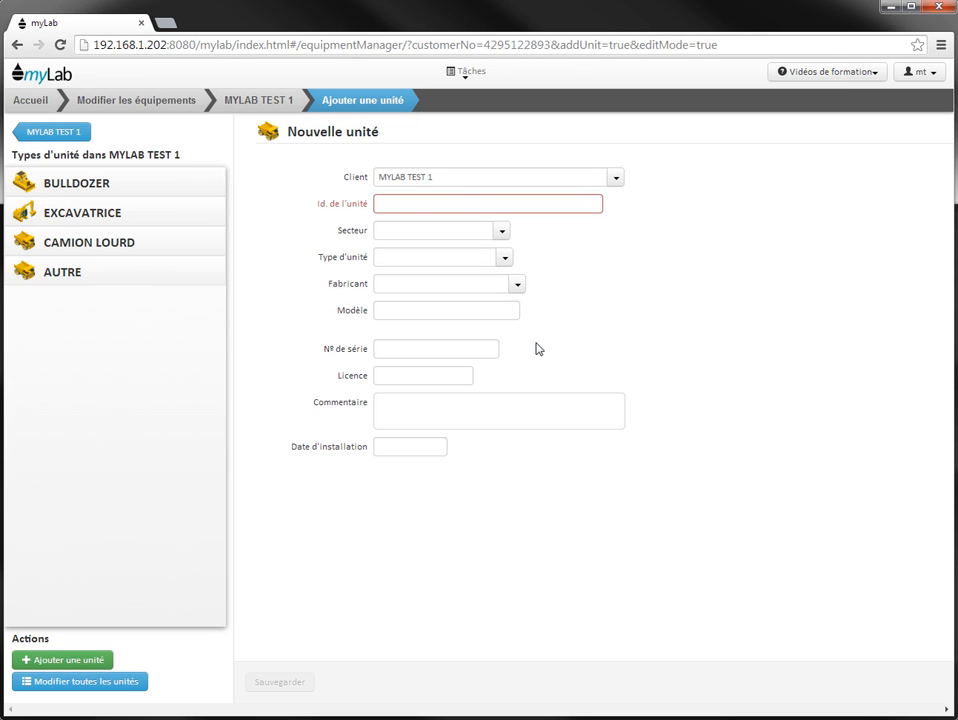
pyautogui.click(405, 204)
pyautogui.write('D')
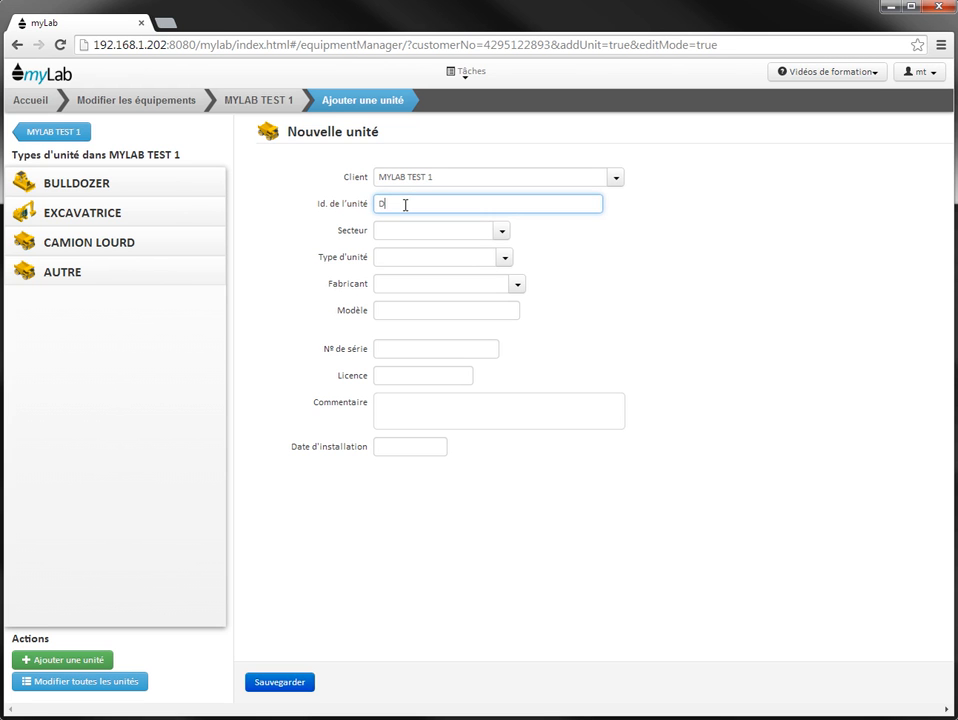
pyautogui.write('0555')
# Step: Set the new unit's type to BULLDOZER and its manufacturer to CATERPILLAR
pyautogui.click(427, 257)
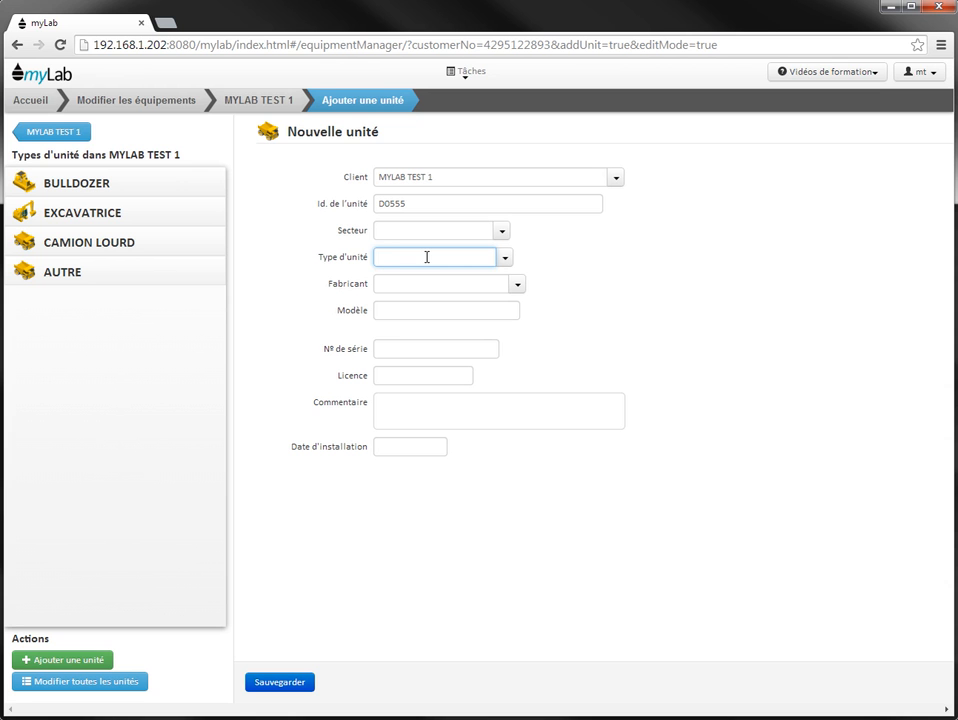
pyautogui.write('b')
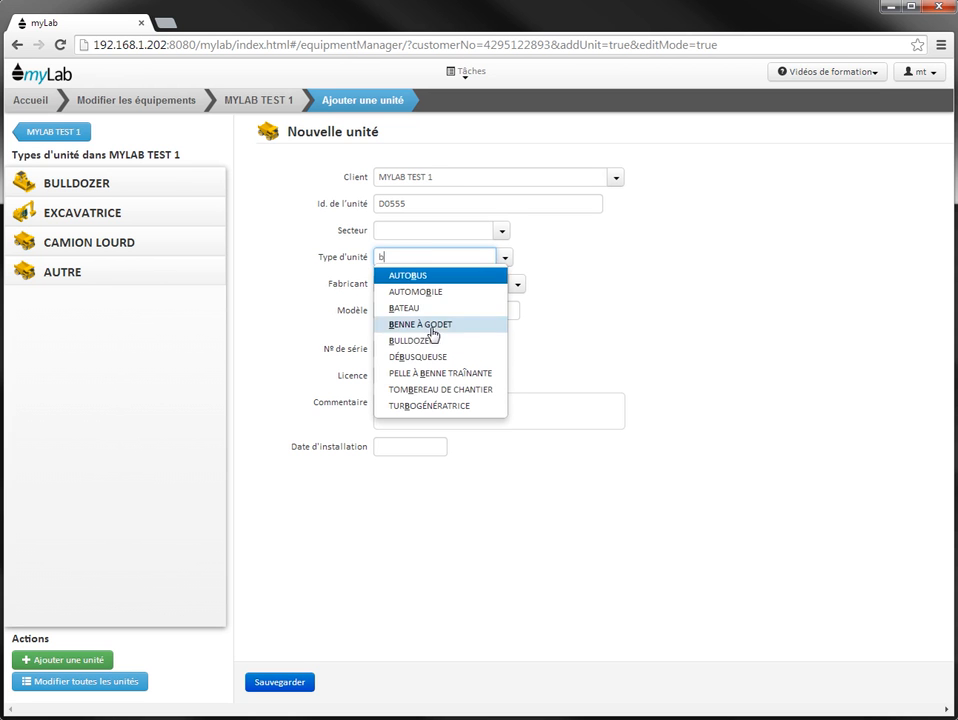
pyautogui.click(432, 340)
pyautogui.click(406, 285)
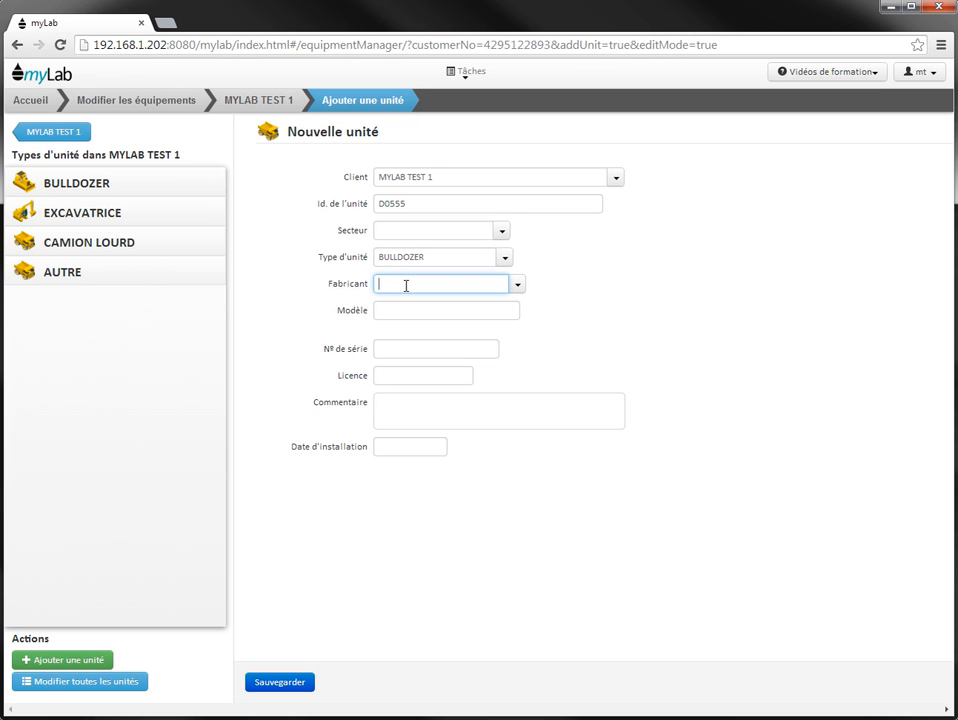
pyautogui.write('cate')
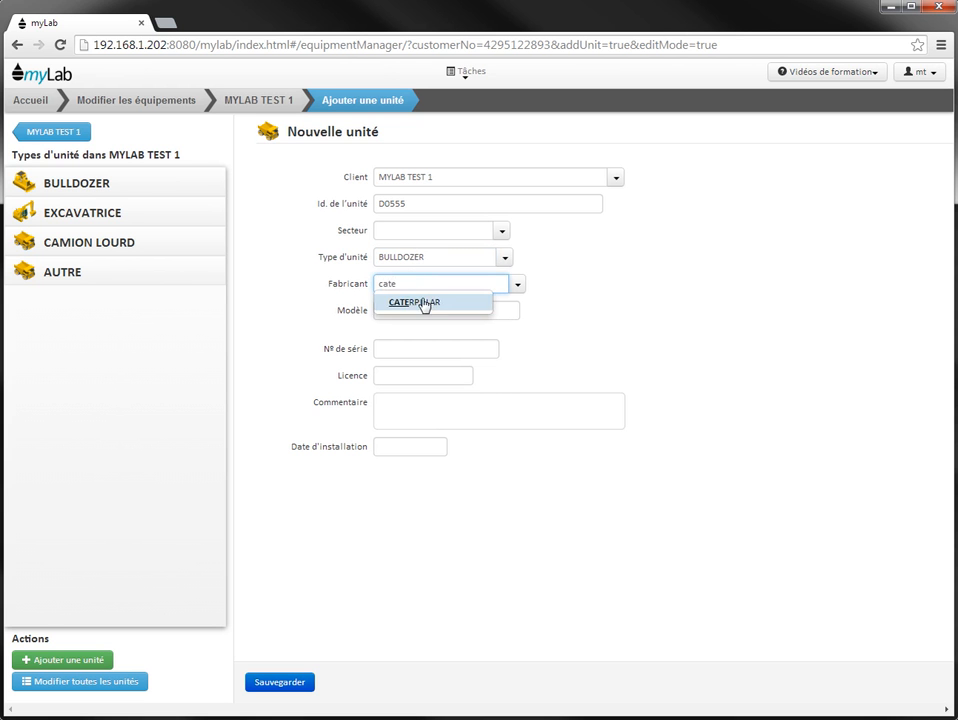
pyautogui.click(422, 305)
# Step: Enter model d11 and serial number 87789 for the new unit and save it
pyautogui.click(404, 308)
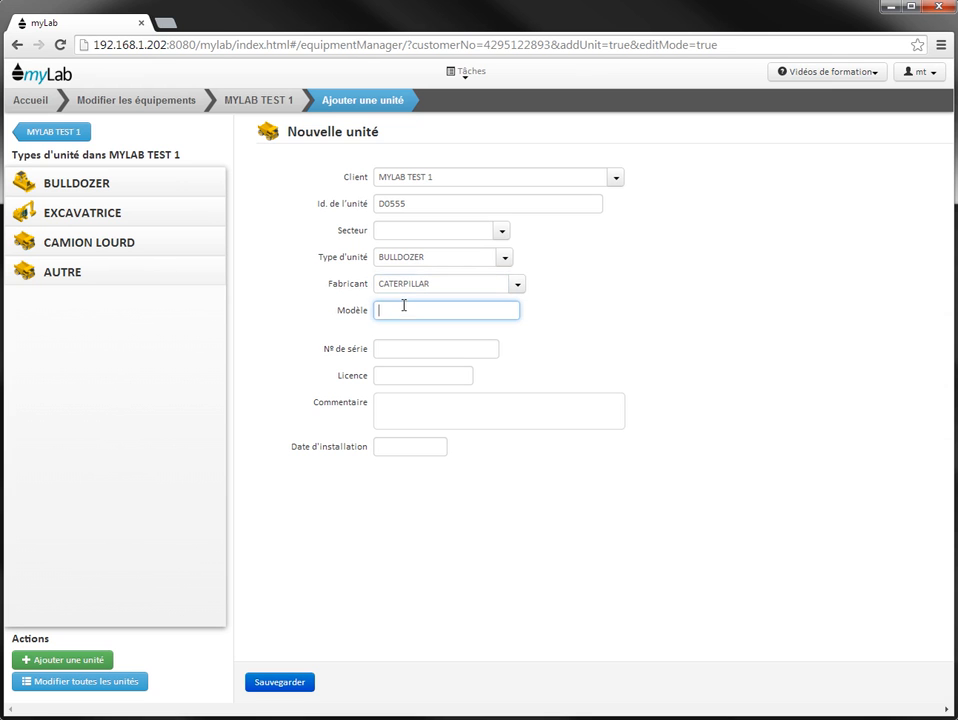
pyautogui.write('d11')
pyautogui.click(395, 346)
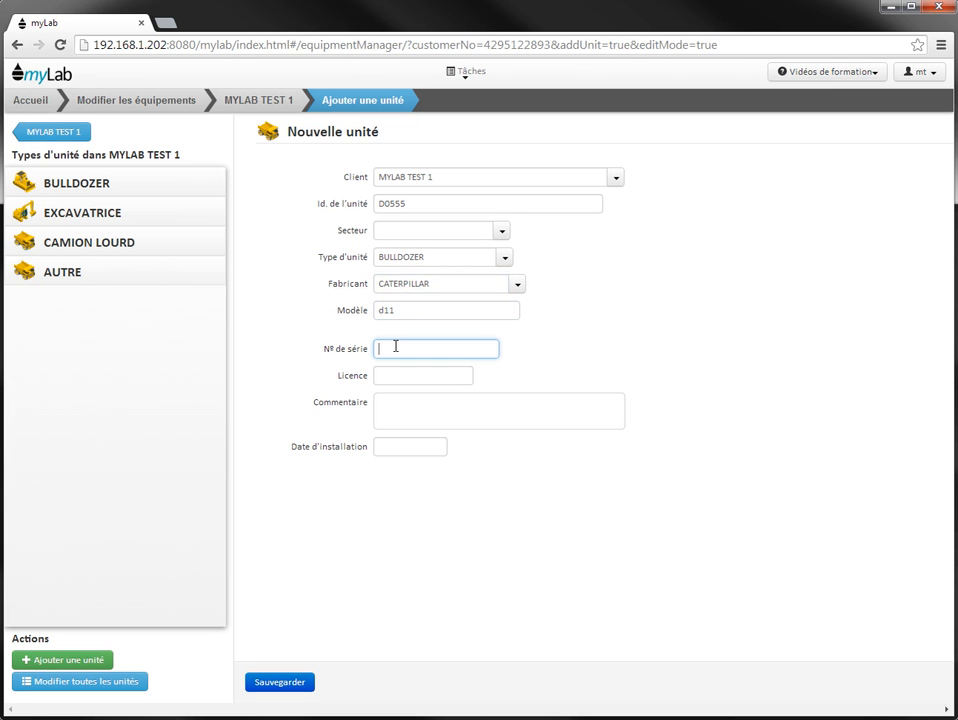
pyautogui.write('87789')
pyautogui.click(281, 688)
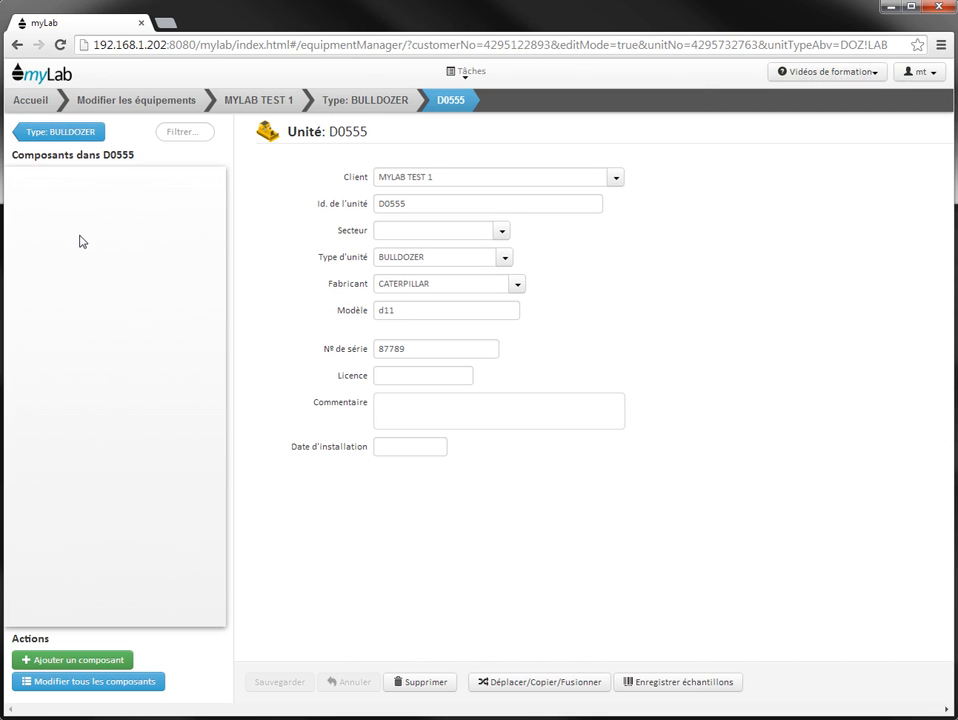
# Step: Start a new component on unit D0555 and choose MOTEUR as its component ID
pyautogui.click(89, 661)
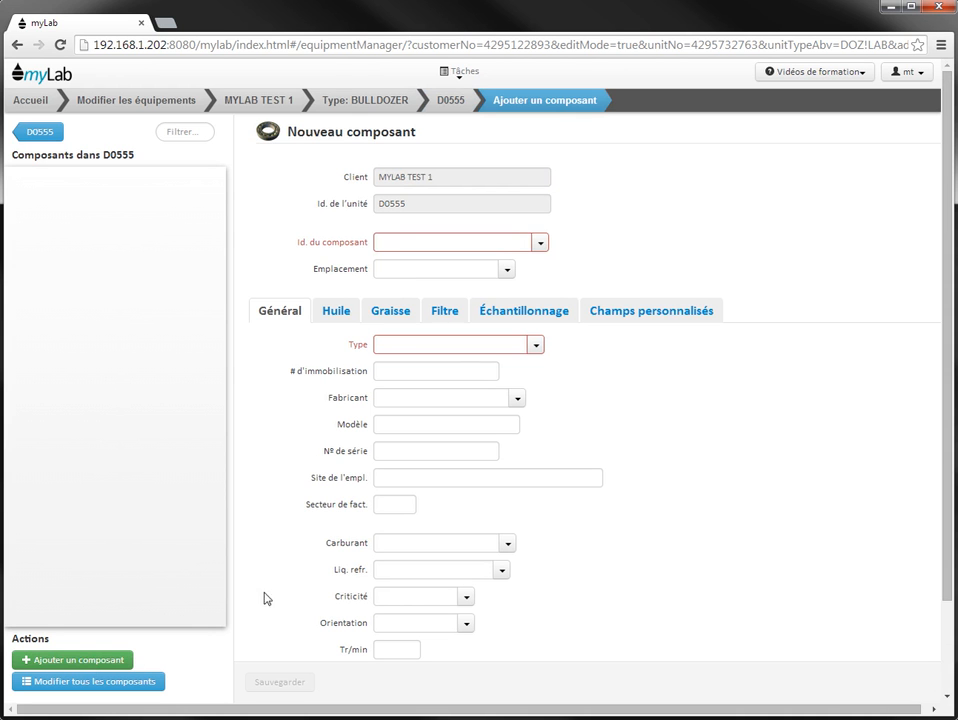
pyautogui.click(546, 247)
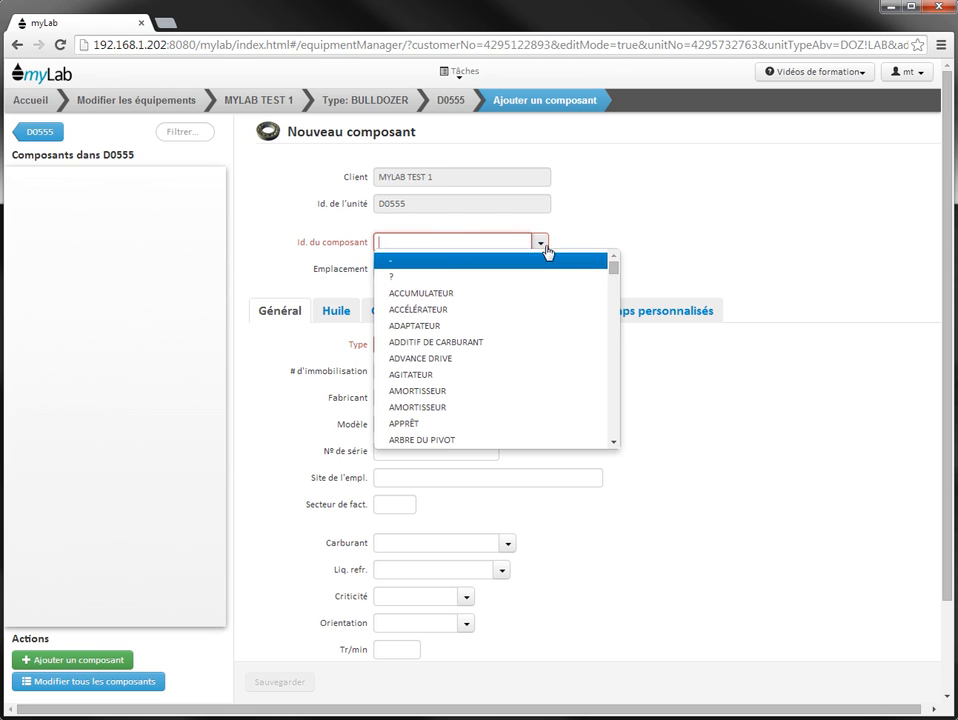
pyautogui.write('mot')
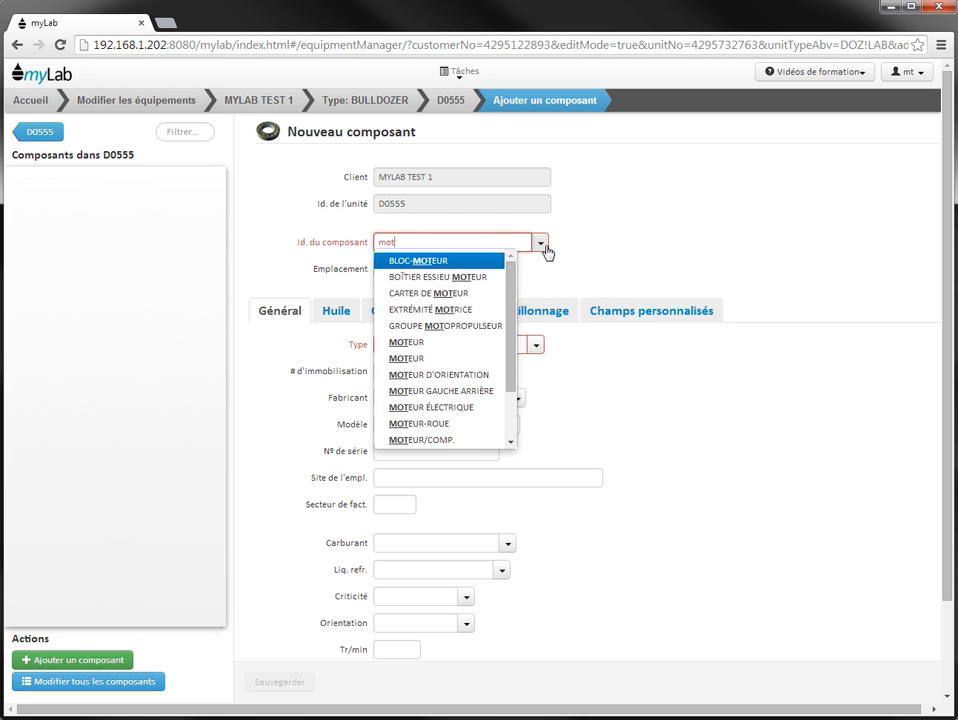
pyautogui.click(427, 350)
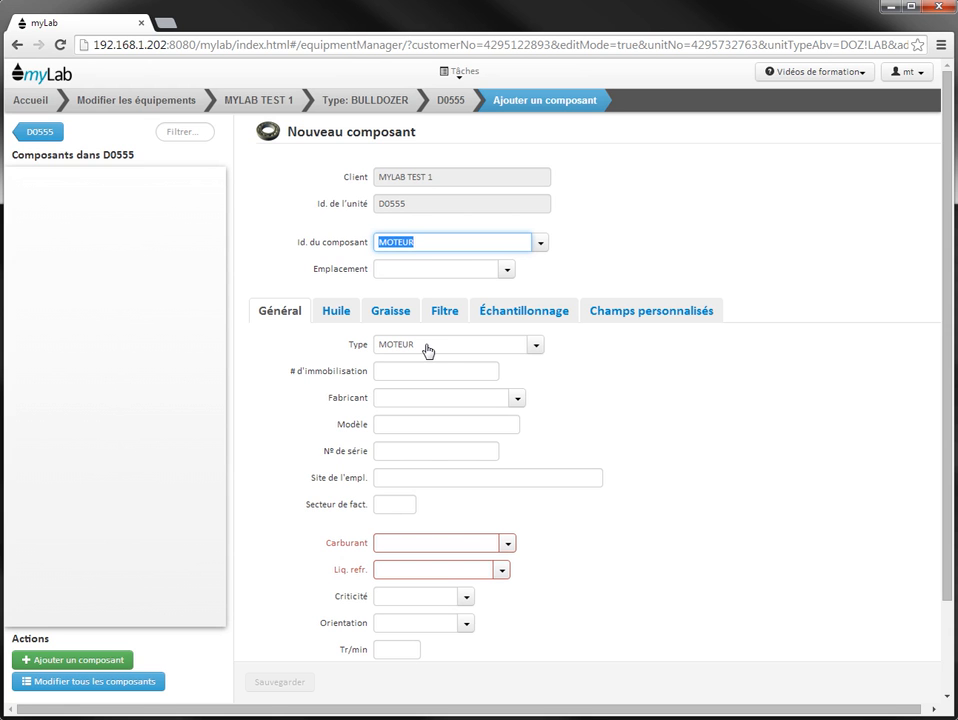
# Step: Set the engine component's fuel to DIESEL and its coolant to GLYCOL/H2O
pyautogui.click(476, 541)
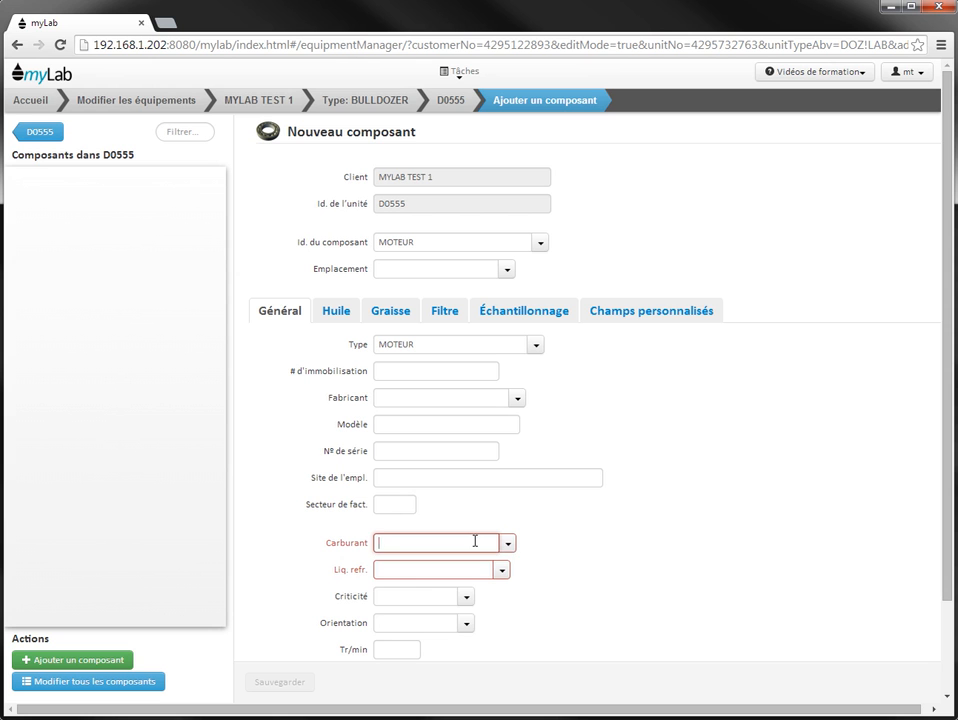
pyautogui.write('di')
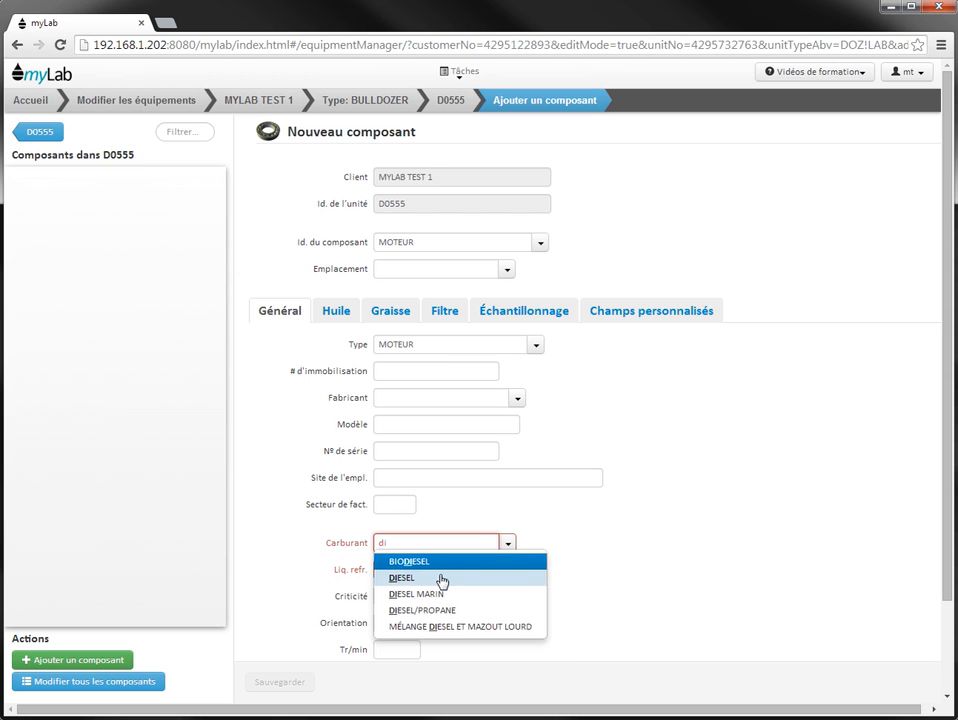
pyautogui.click(441, 581)
pyautogui.click(414, 570)
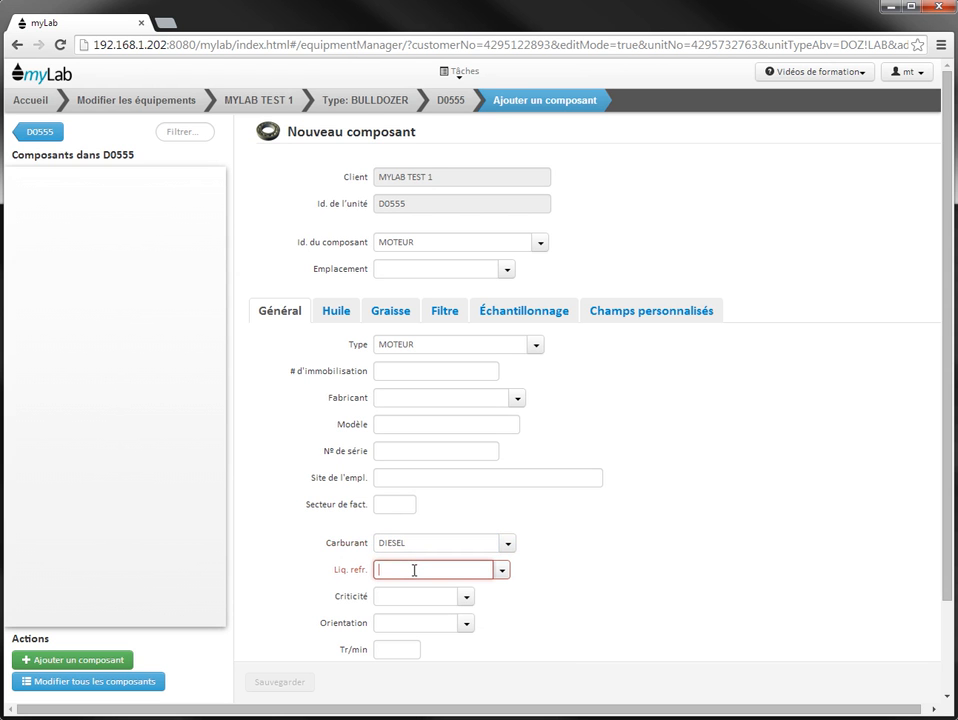
pyautogui.write('g')
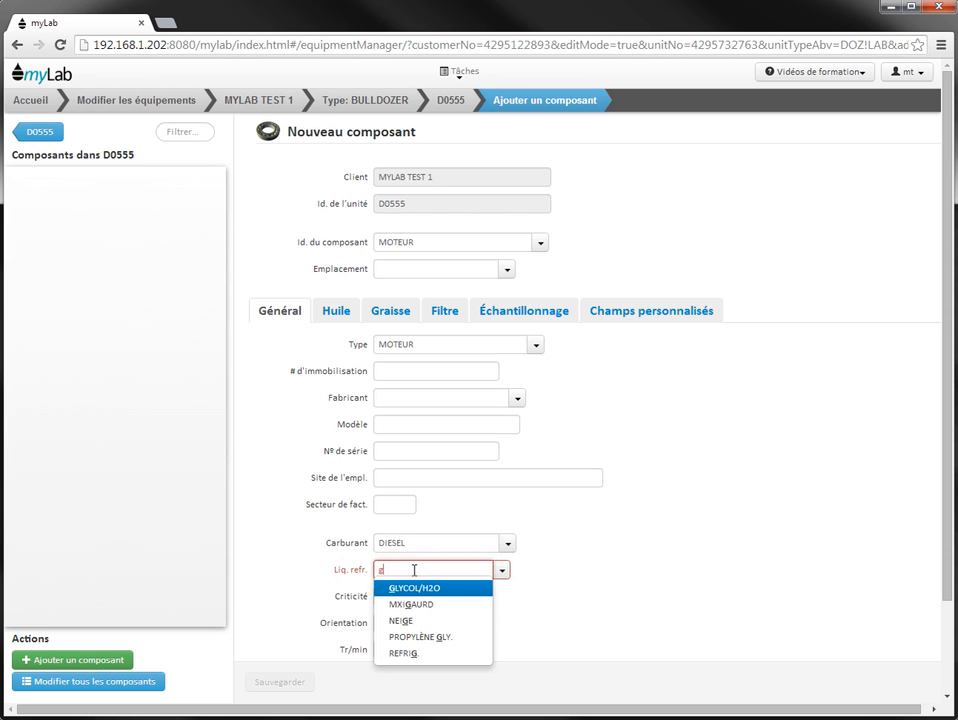
pyautogui.write('ly')
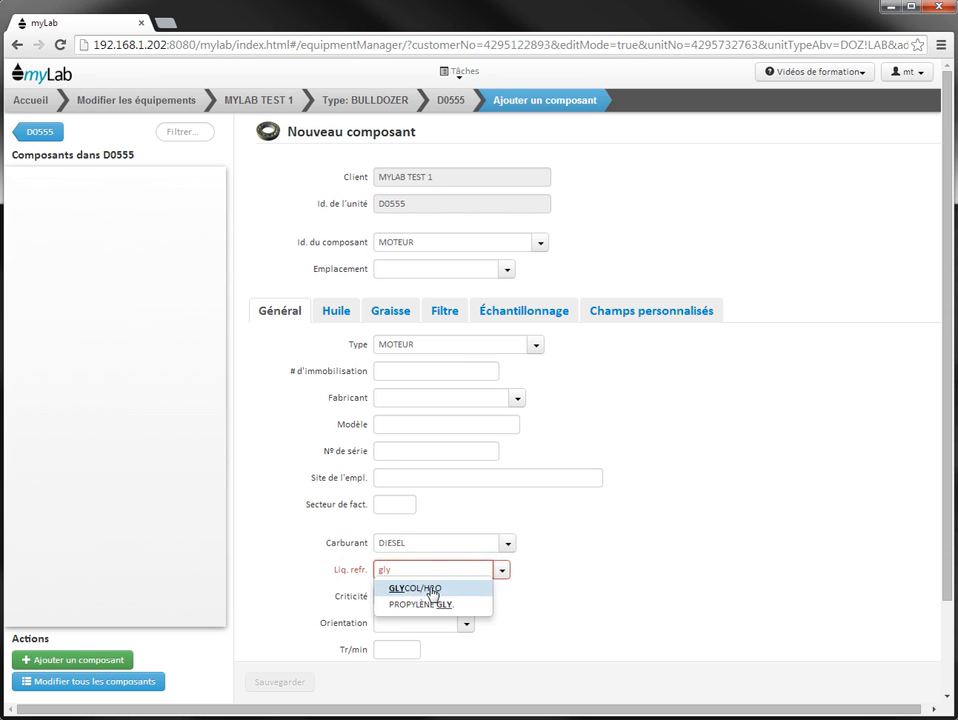
pyautogui.click(432, 590)
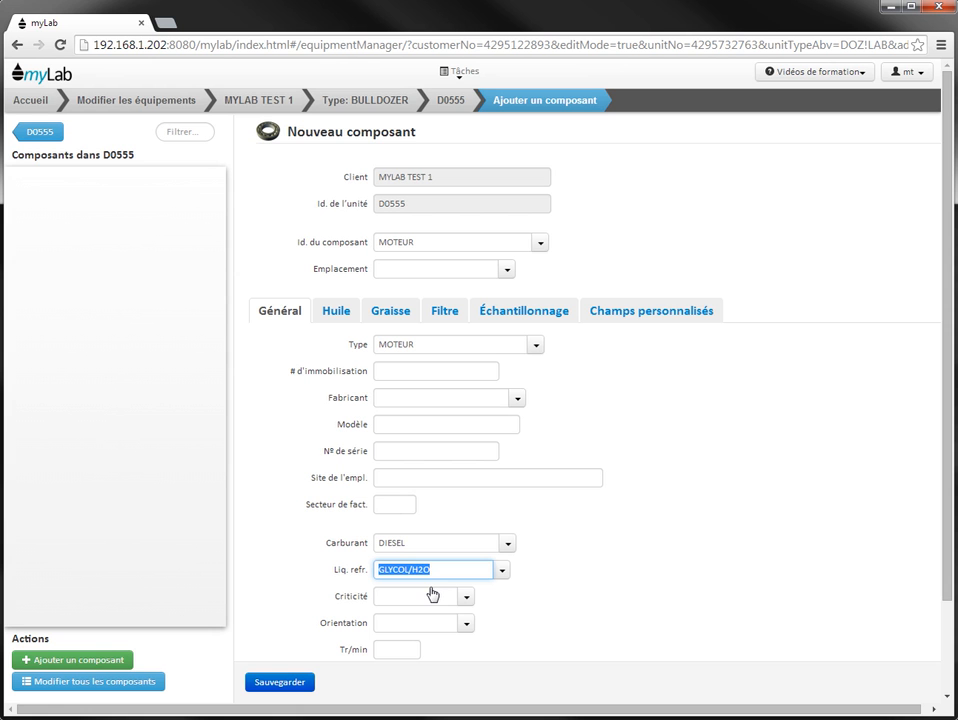
# Step: Set the engine component's manufacturer to CATERPILLAR and its model to D11
pyautogui.click(516, 399)
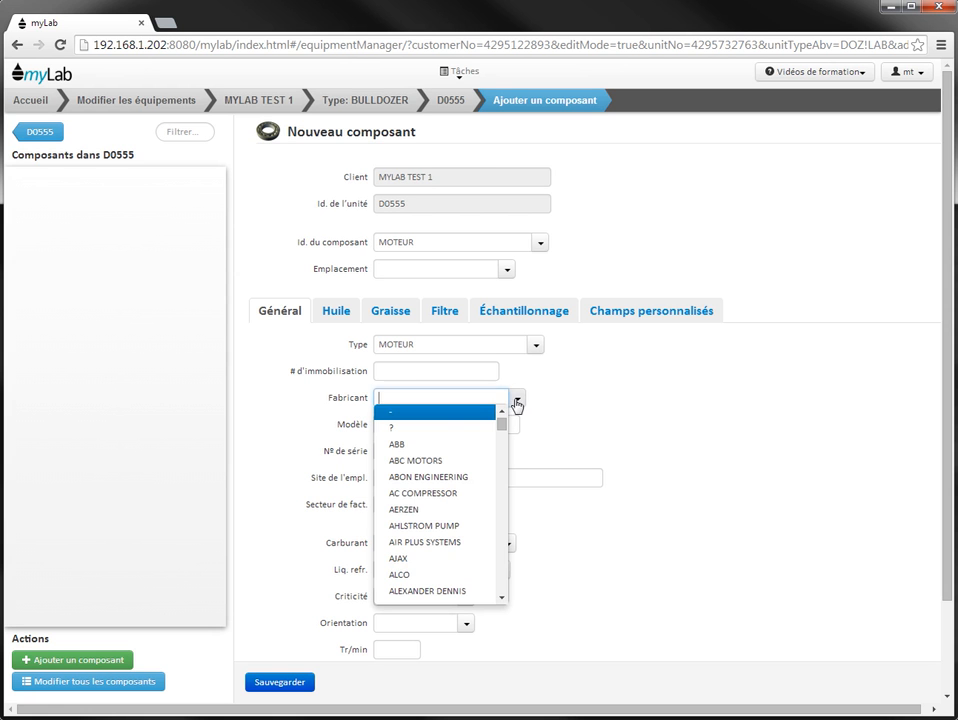
pyautogui.write('c')
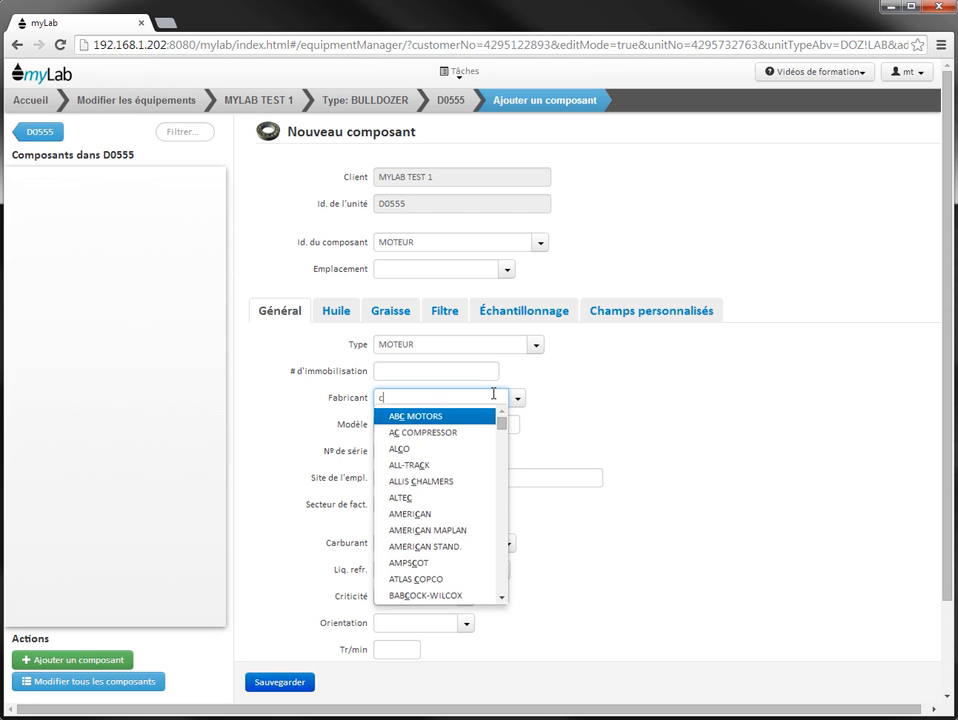
pyautogui.write('at')
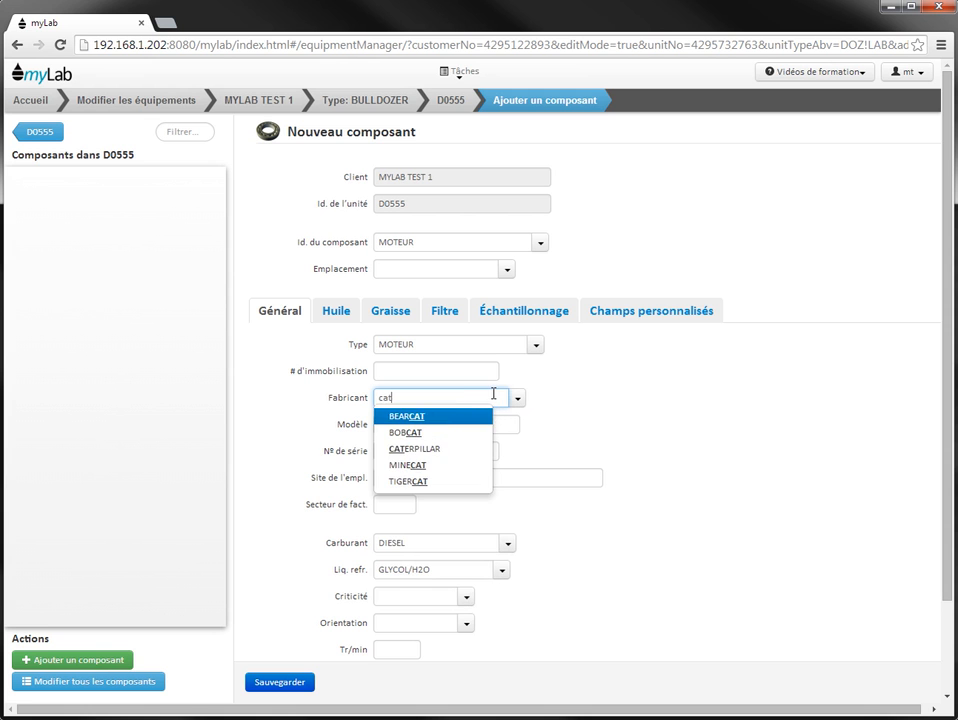
pyautogui.click(437, 451)
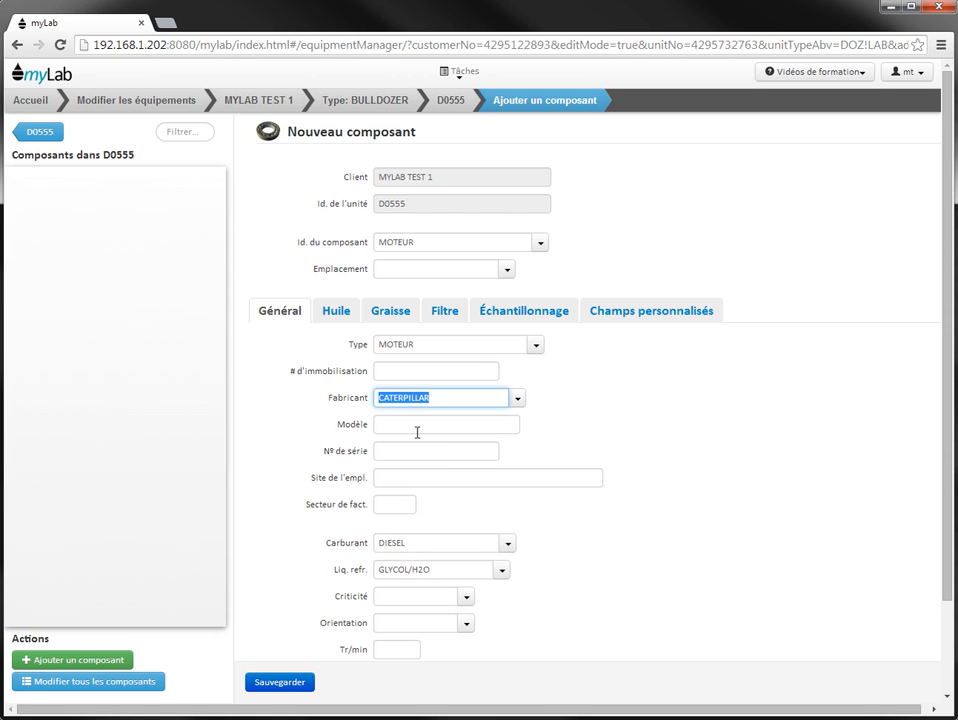
pyautogui.click(416, 427)
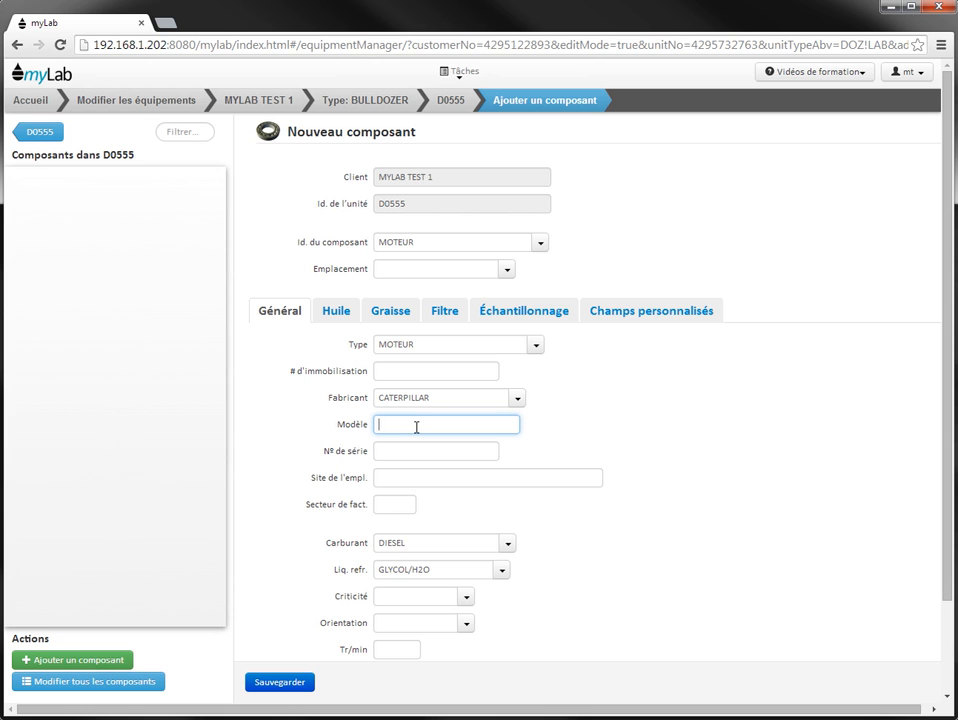
pyautogui.write('D11')
# Step: Choose ESSO, XD3 EXTRA, 10W40 as the engine's default oil and save the component
pyautogui.click(339, 316)
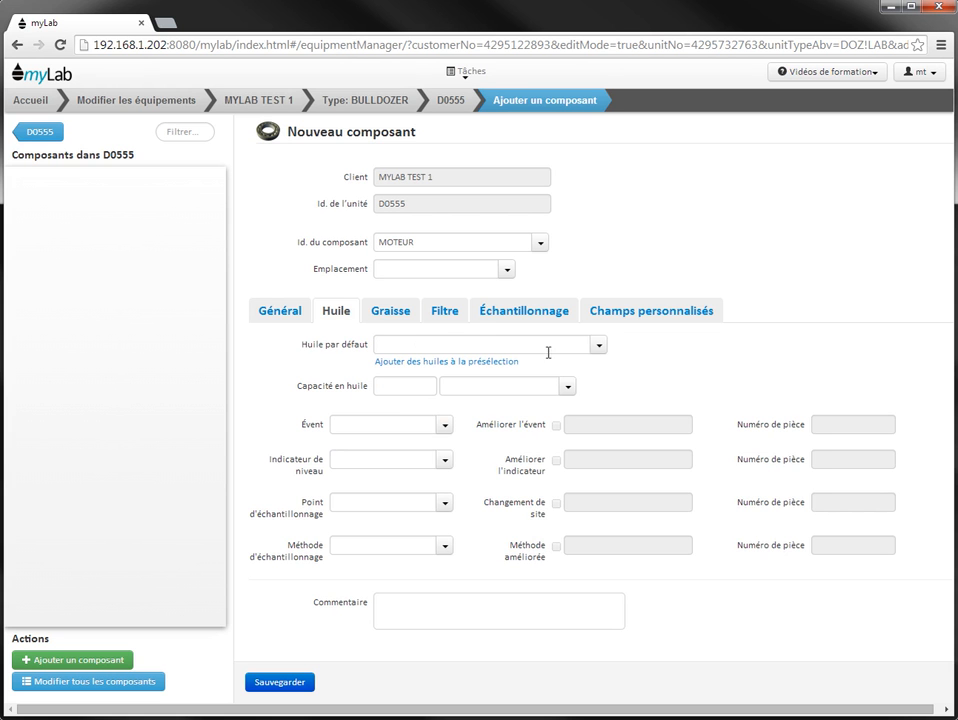
pyautogui.click(502, 346)
pyautogui.write('esso')
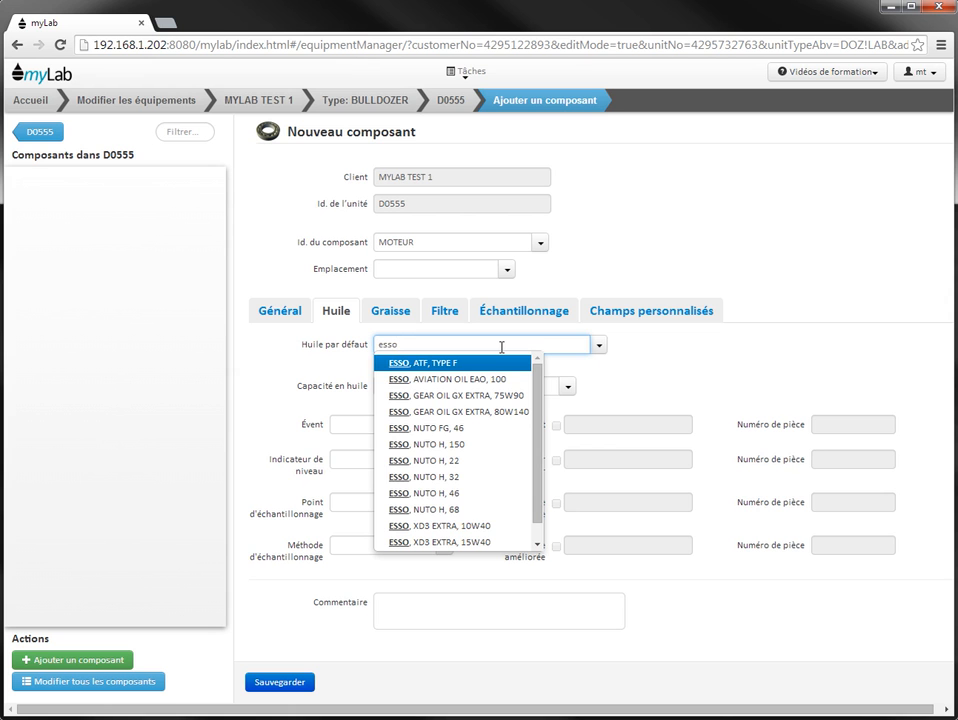
pyautogui.click(504, 527)
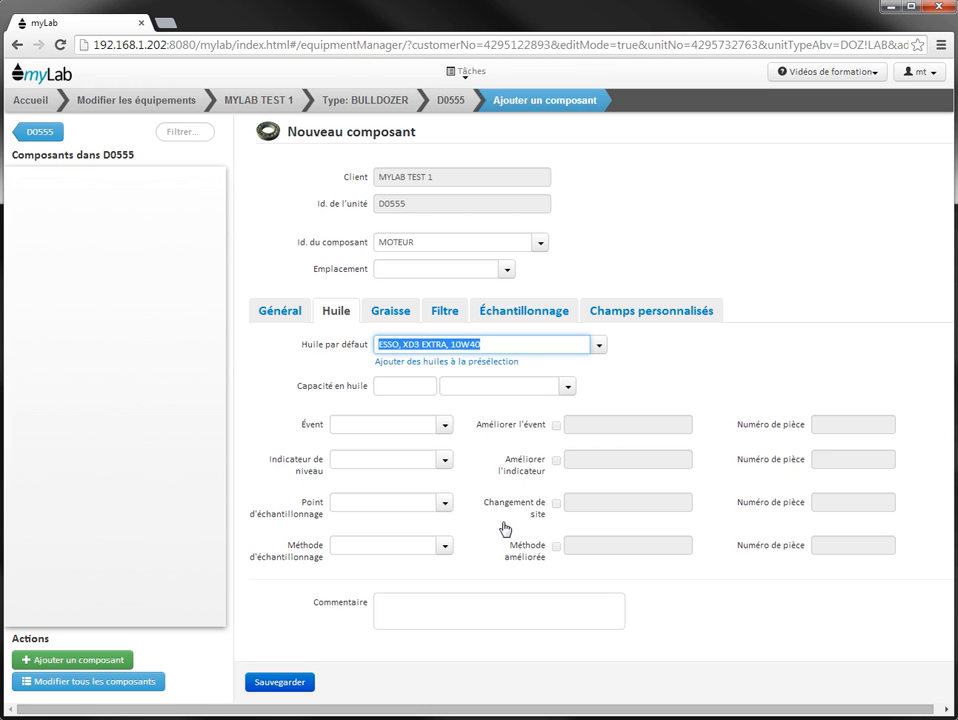
pyautogui.click(265, 684)
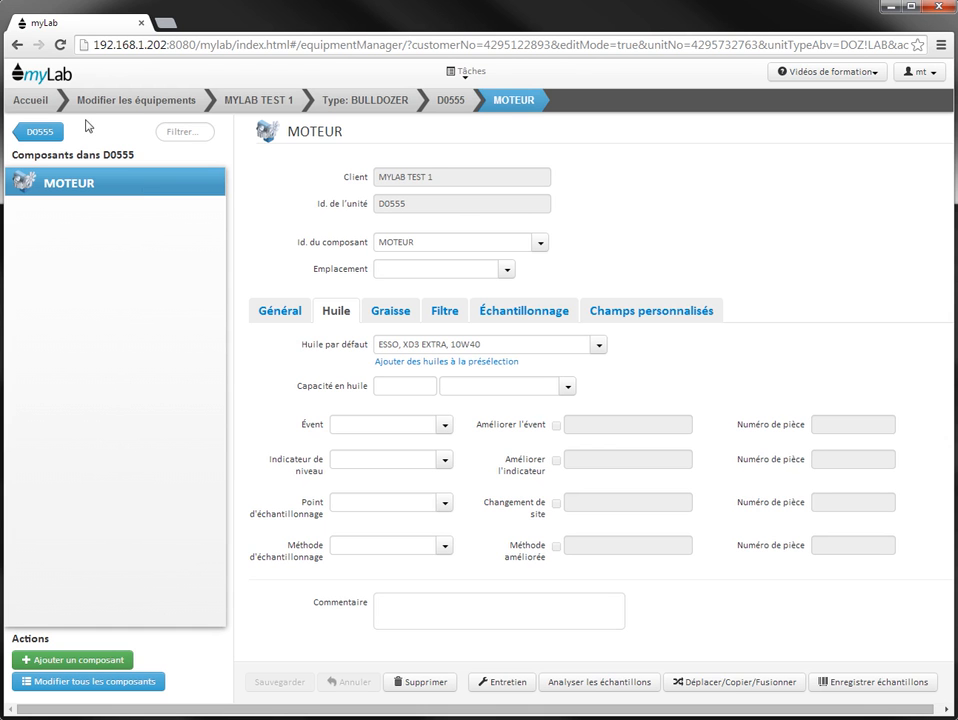
# Step: Open the move/copy/merge equipment tool from the home page and select MYLAB TEST 1's bulldozer D0130 as the source unit
pyautogui.click(41, 100)
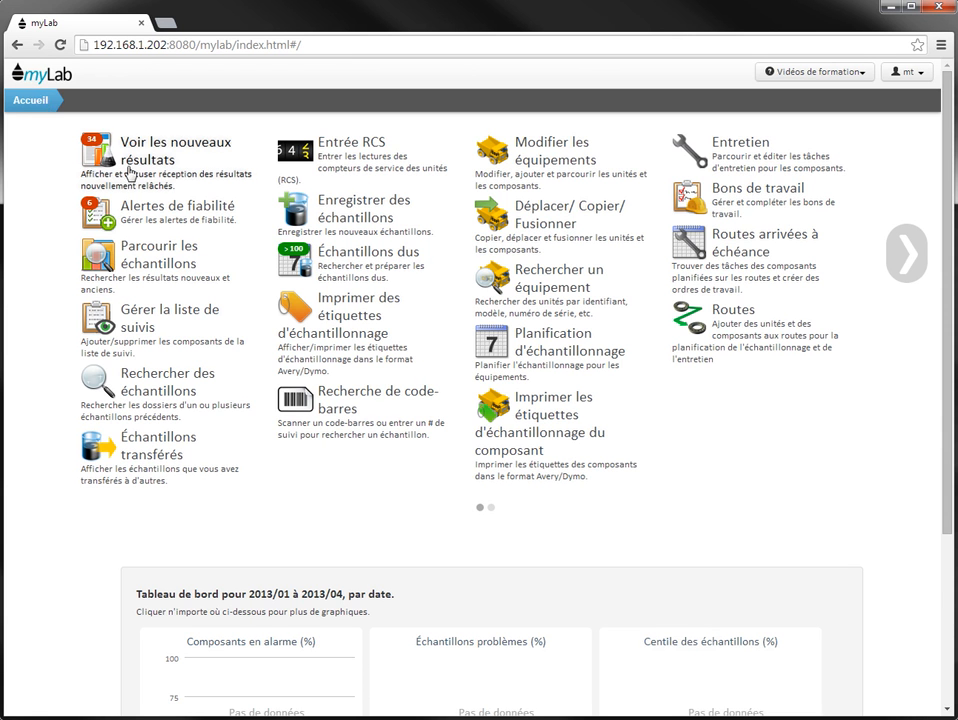
pyautogui.click(528, 226)
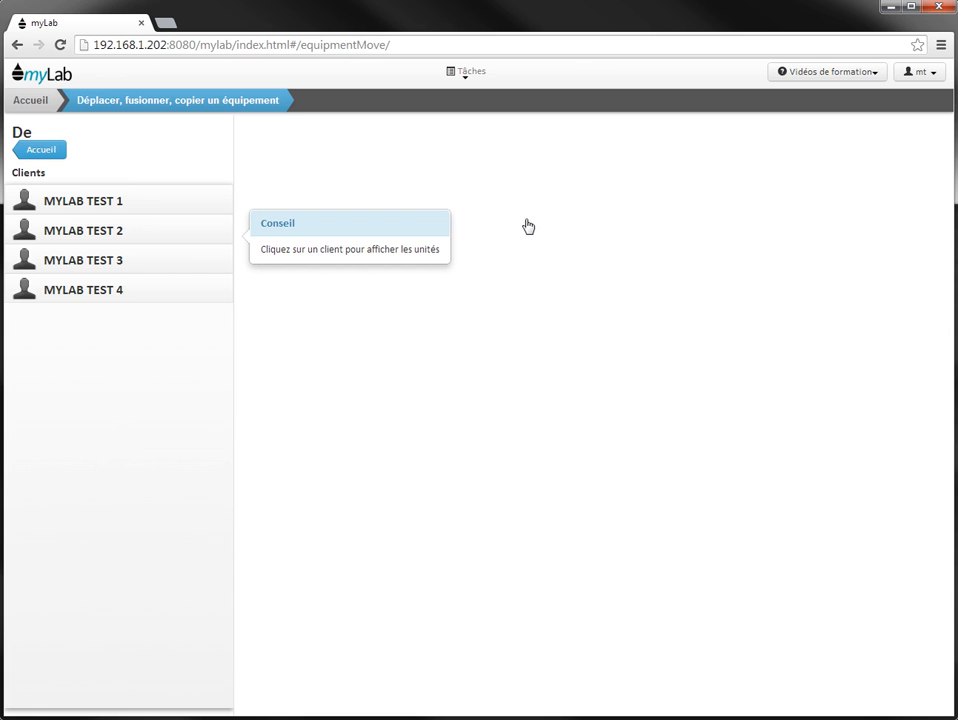
pyautogui.click(165, 204)
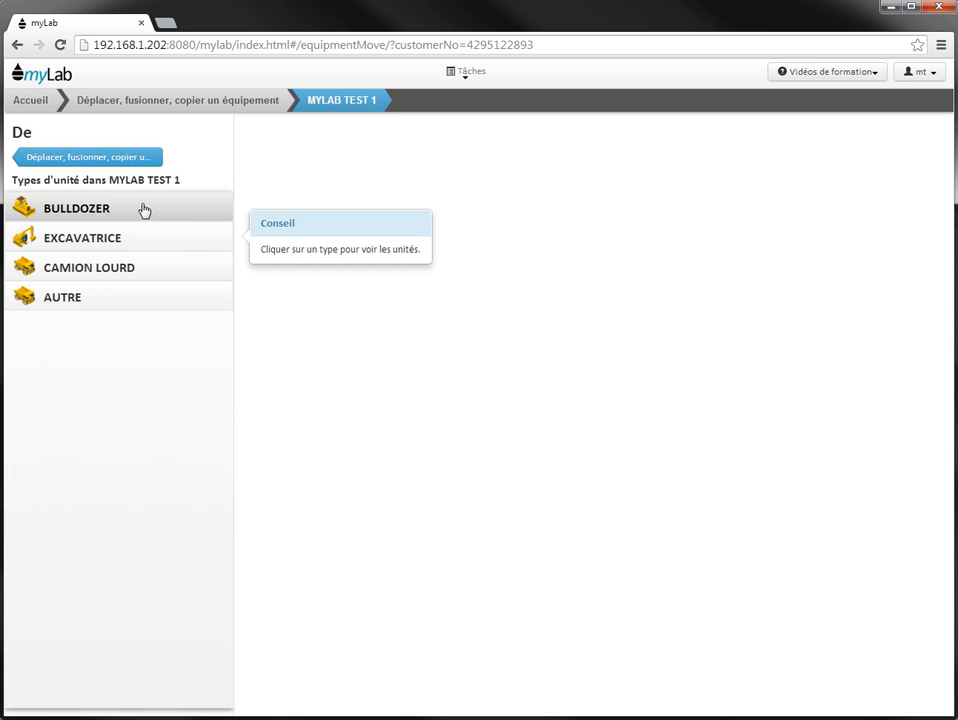
pyautogui.click(145, 210)
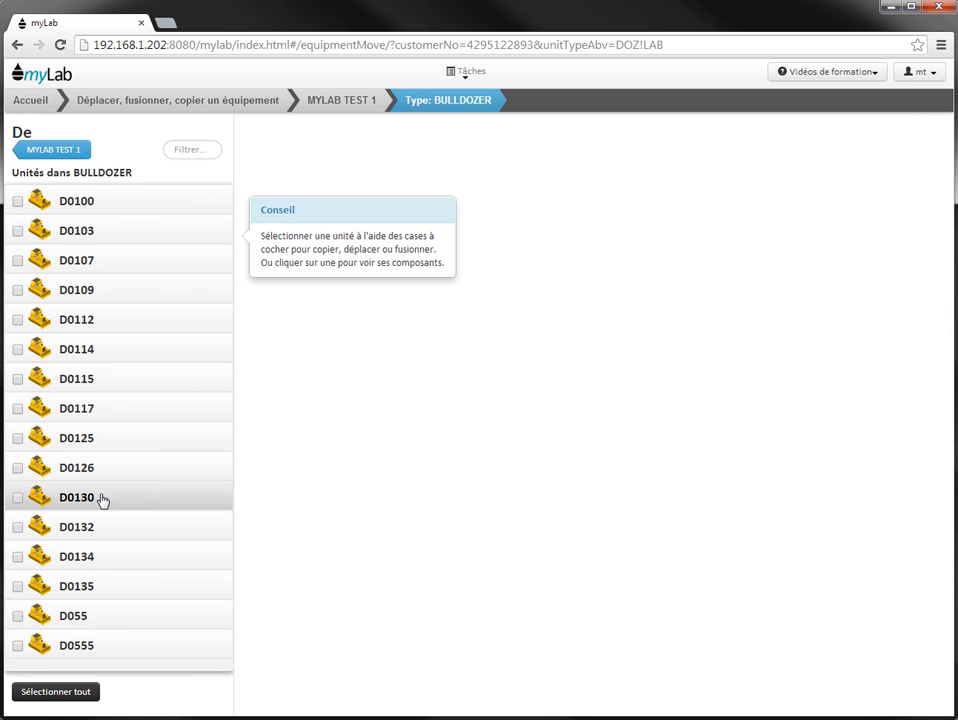
pyautogui.click(18, 500)
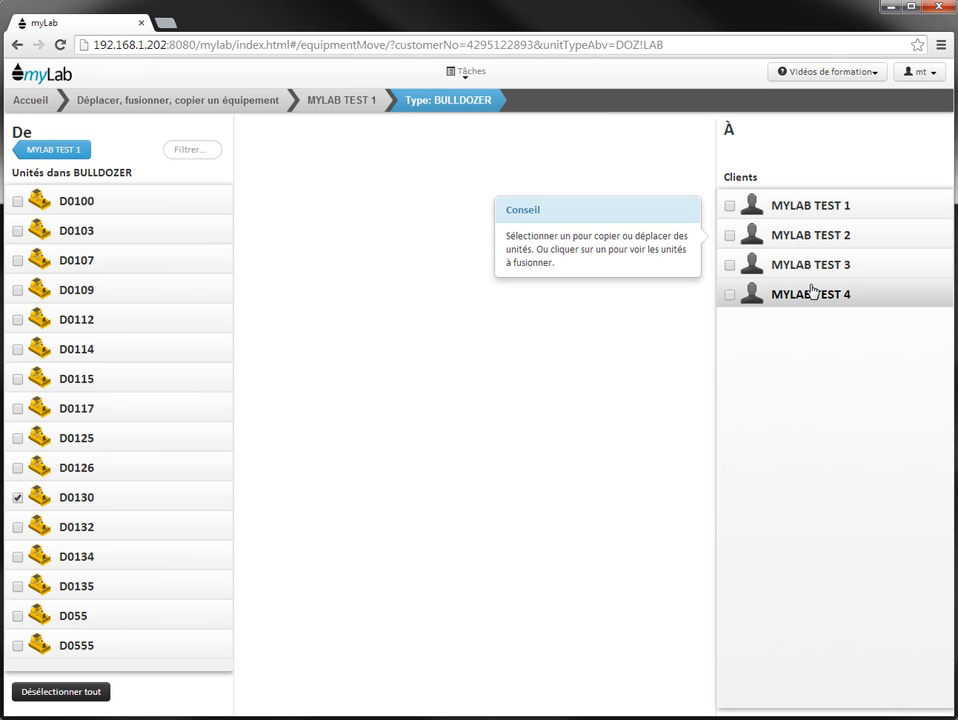
# Step: Copy unit D0130 to customer MYLAB TEST 1 with the new unit ID D0131 and new serial number 87798
pyautogui.click(730, 207)
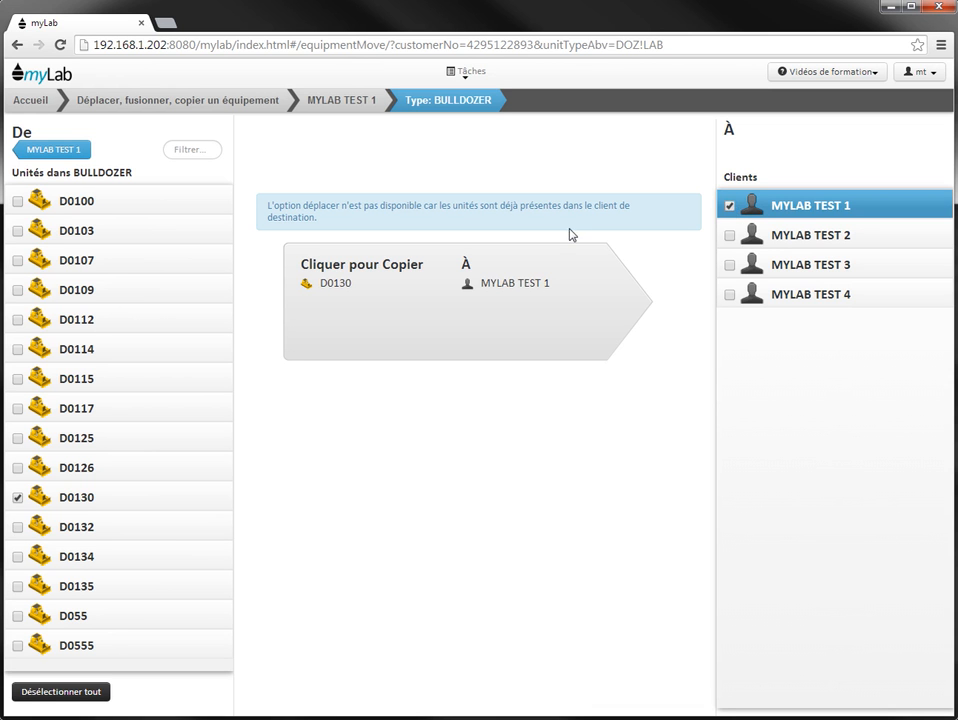
pyautogui.click(490, 304)
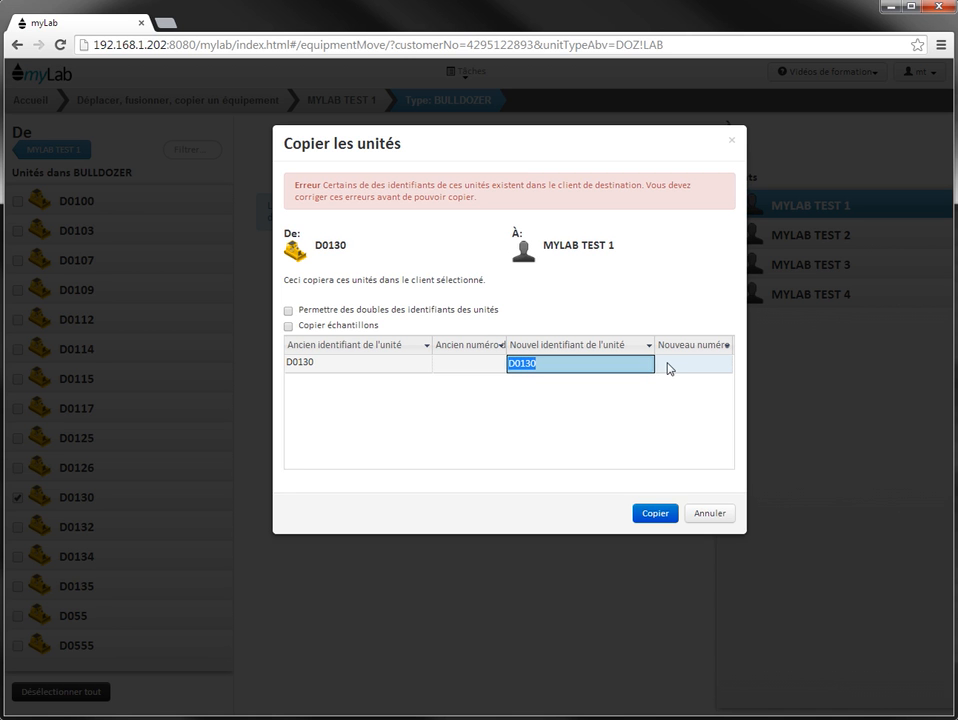
pyautogui.click(549, 364)
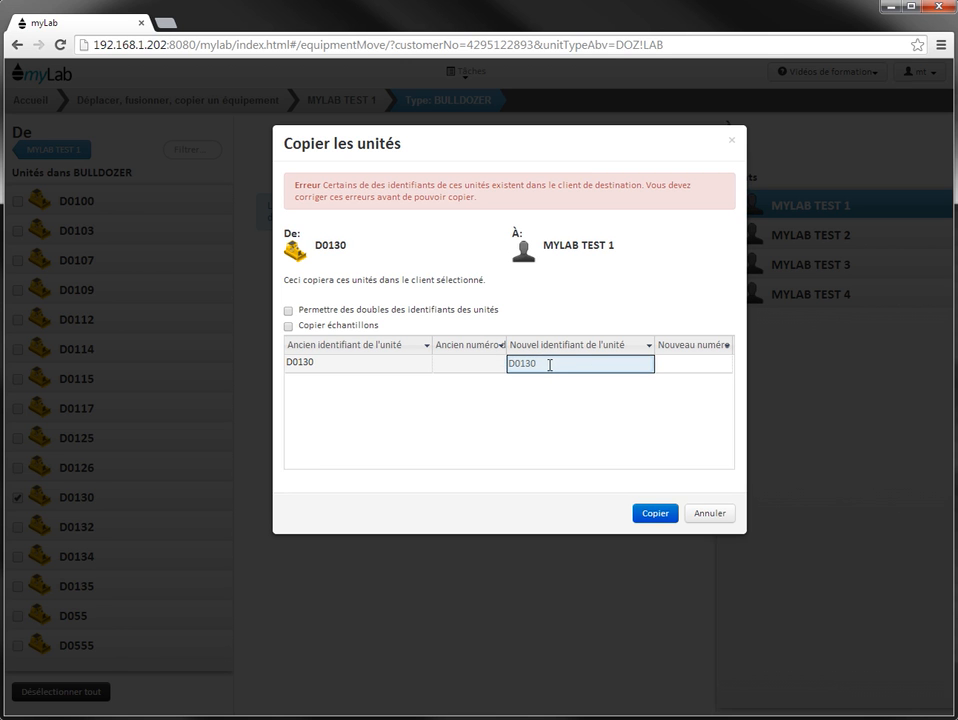
pyautogui.press('BackSpace')
pyautogui.write('1')
pyautogui.click(688, 365)
pyautogui.write('87')
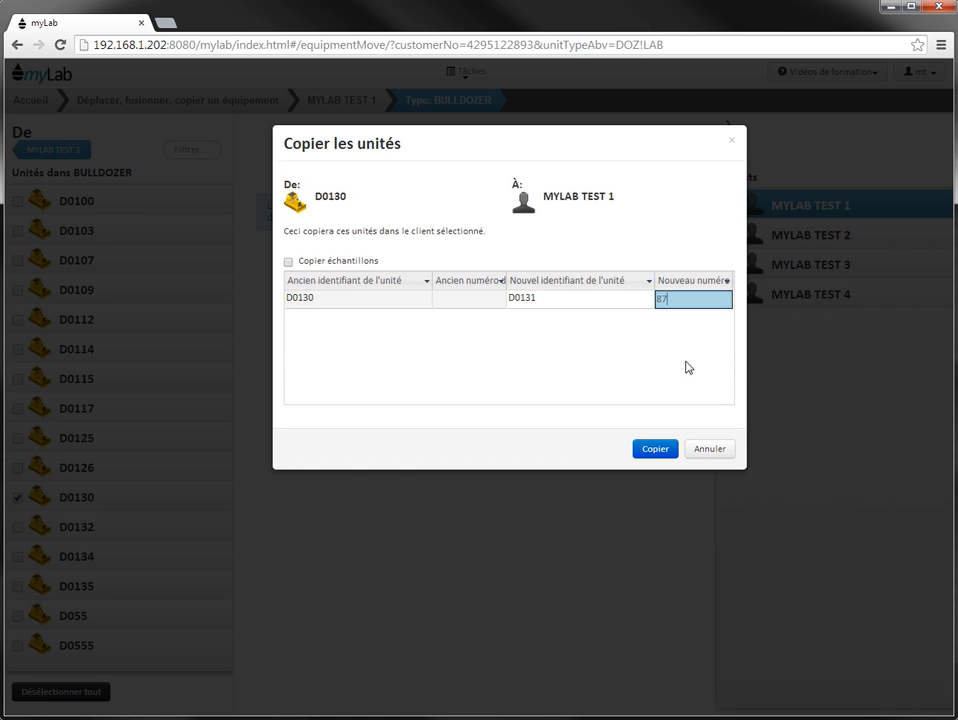
pyautogui.write('798')
pyautogui.click(645, 451)
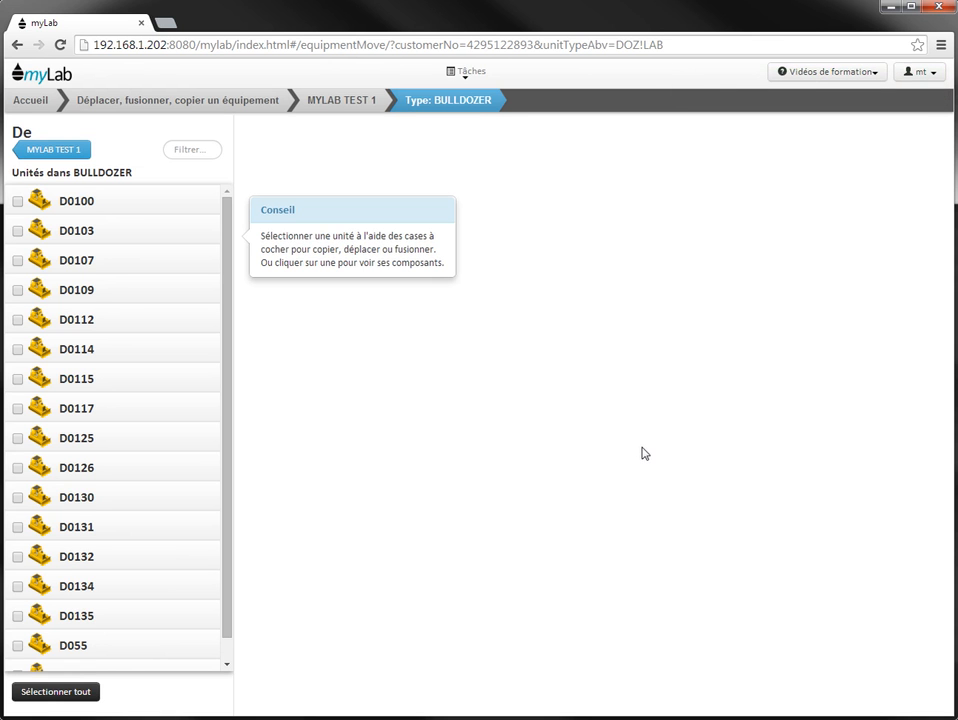
# Step: View the components of the copied unit D0131, and open its record in the equipment editor under MYLAB TEST 1's bulldozers
pyautogui.click(76, 527)
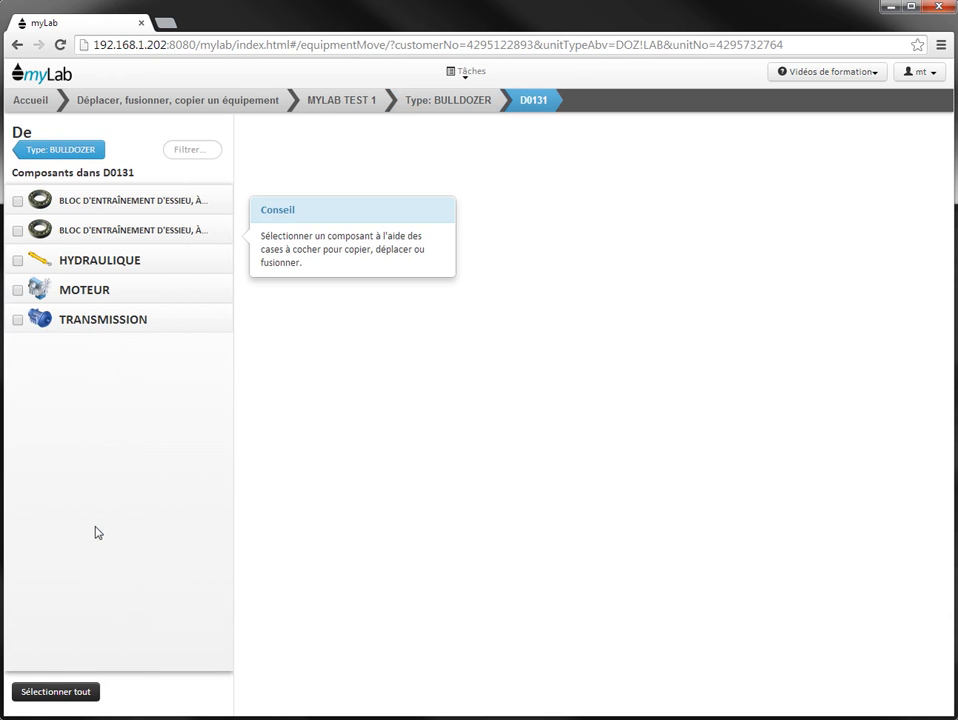
pyautogui.click(468, 72)
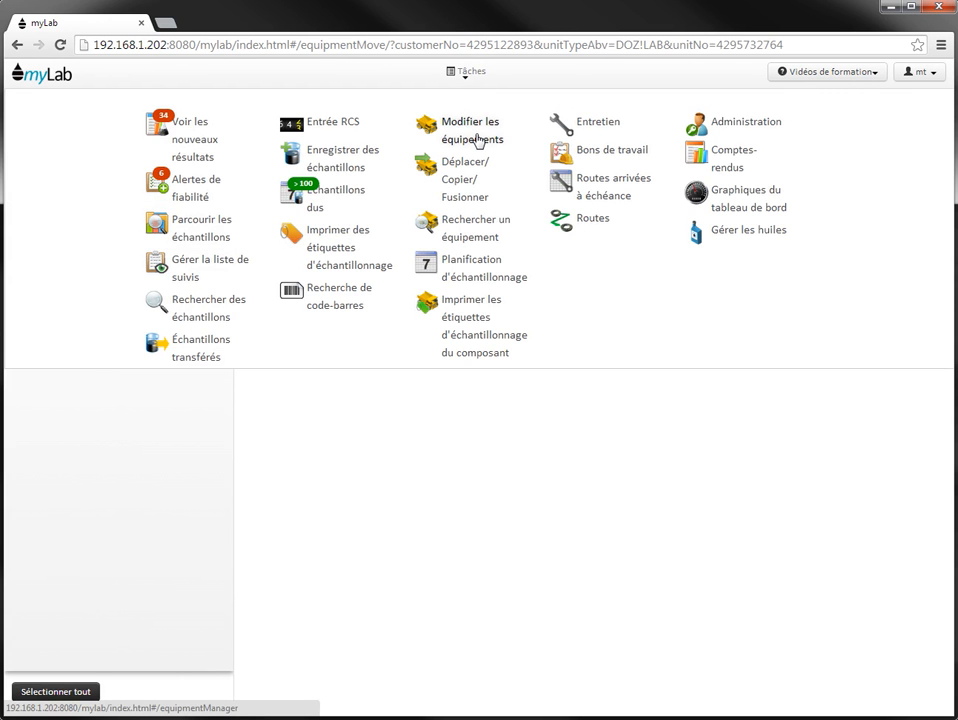
pyautogui.click(477, 140)
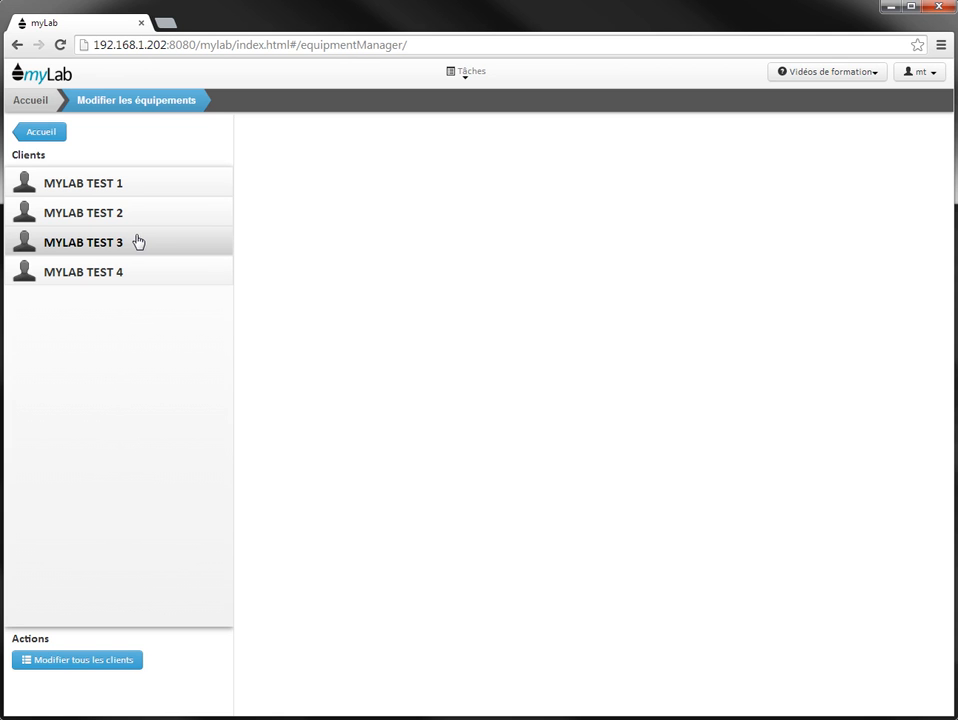
pyautogui.click(64, 190)
pyautogui.click(65, 190)
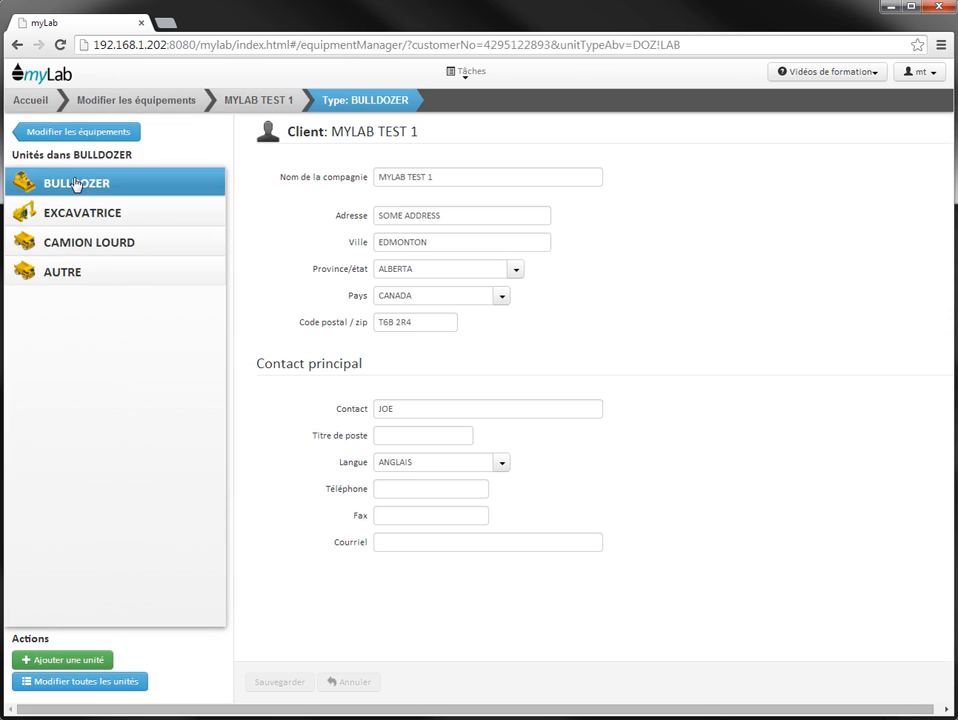
pyautogui.click(83, 509)
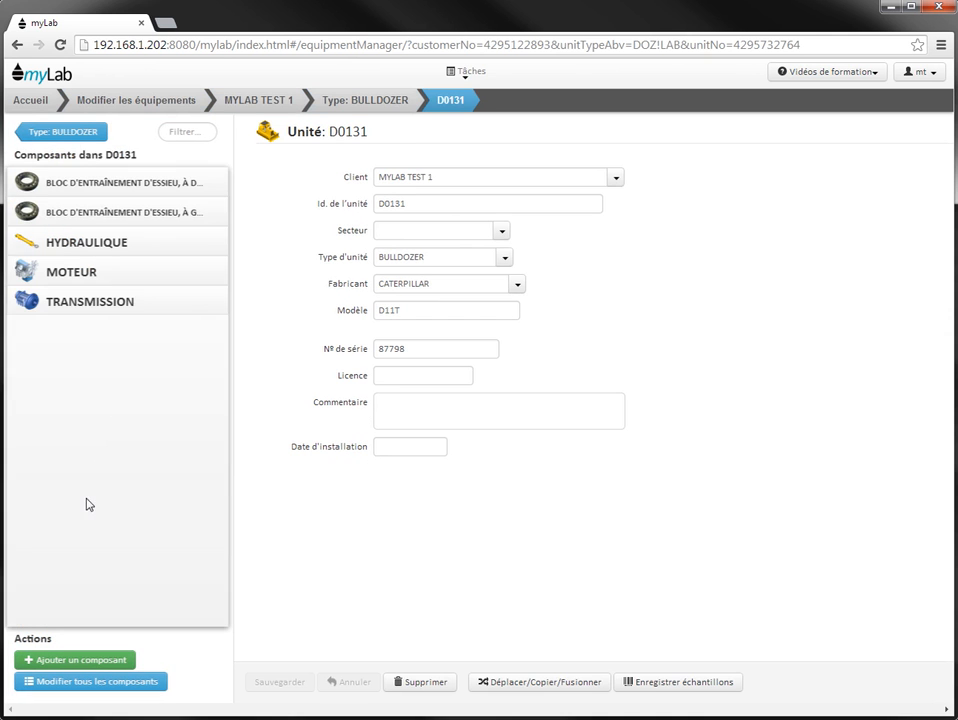